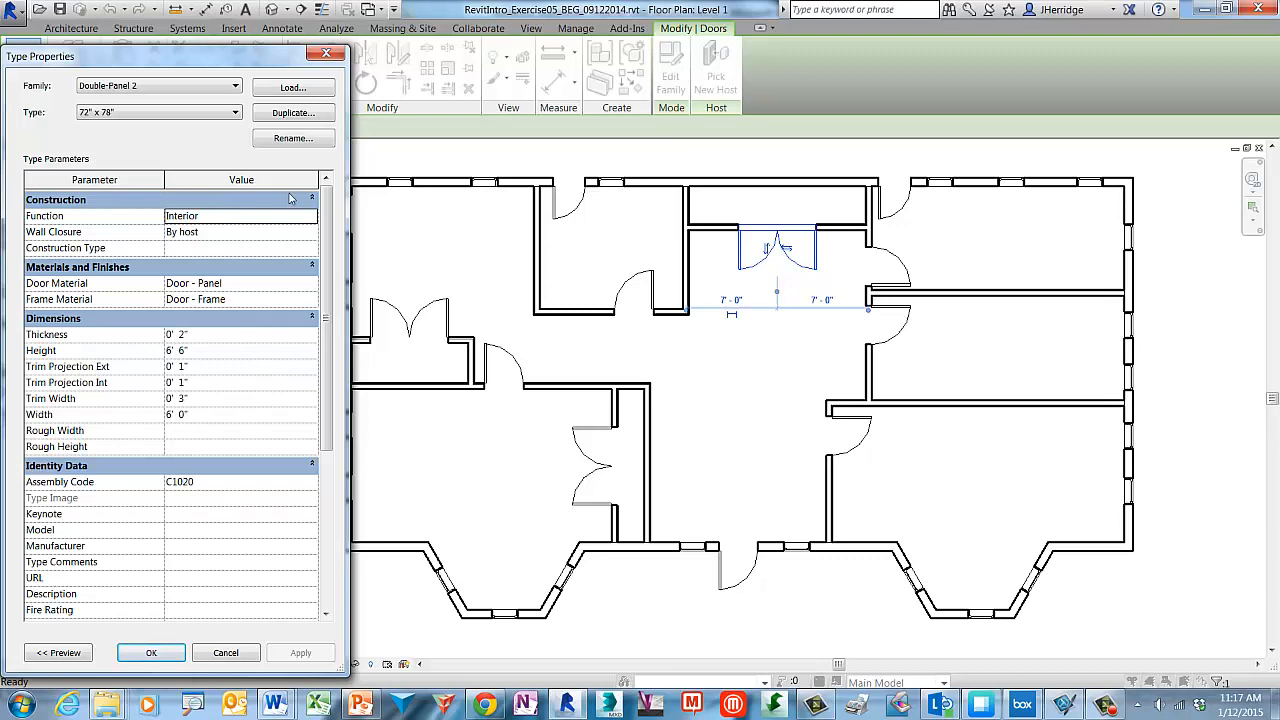
- Duplicate the selected double door's type and name the new type 48" x 80"
{"action": "left_click", "coordinate": [328, 117]}
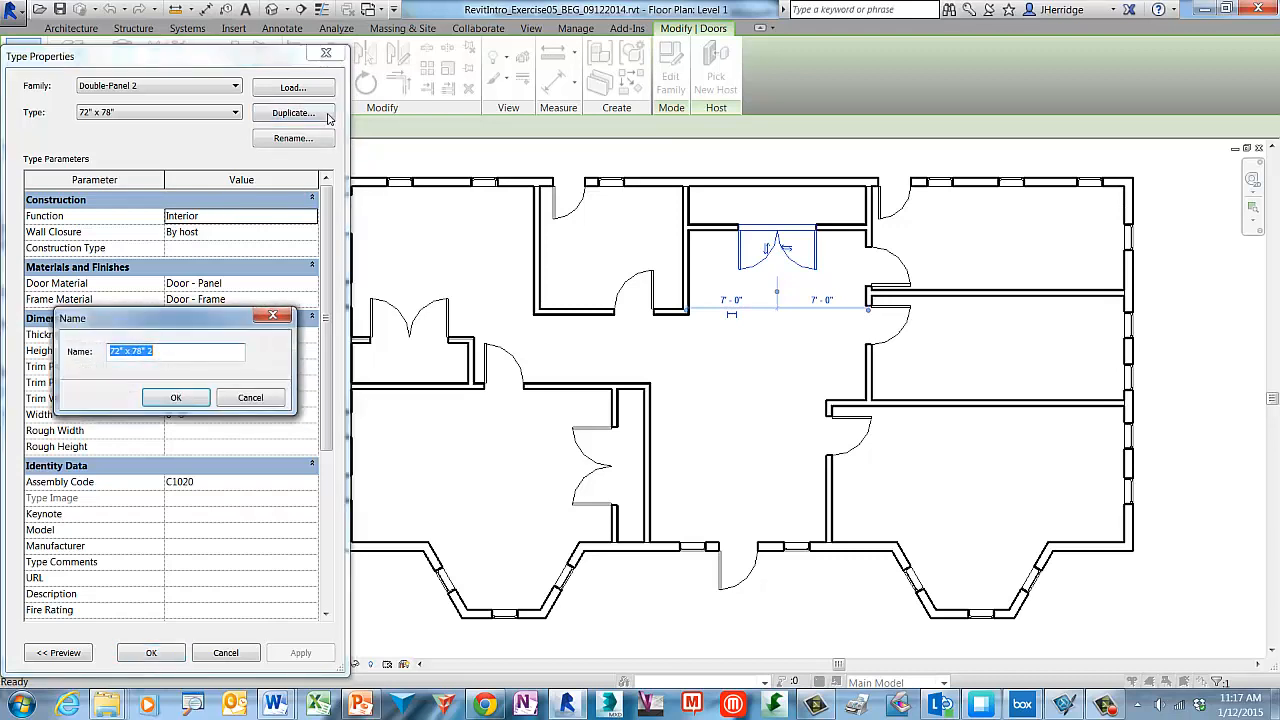
{"action": "left_click", "coordinate": [124, 355]}
{"action": "key", "text": "BackSpace"}
{"action": "key", "text": "BackSpace"}
{"action": "type", "text": "48"}
{"action": "left_click_drag", "start_coordinate": [132, 352], "coordinate": [147, 356]}
{"action": "type", "text": "80"}
{"action": "left_click", "coordinate": [163, 357]}
{"action": "key", "text": "BackSpace"}
{"action": "key", "text": "BackSpace"}
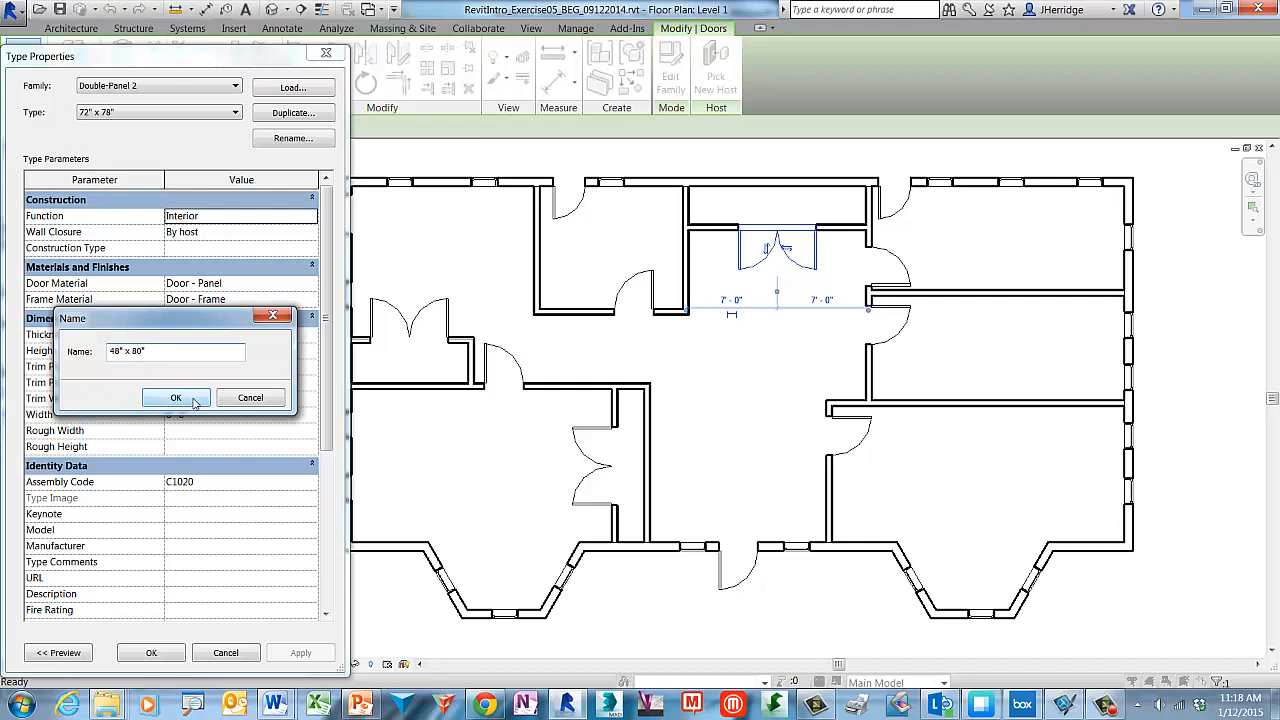
{"action": "left_click", "coordinate": [176, 398]}
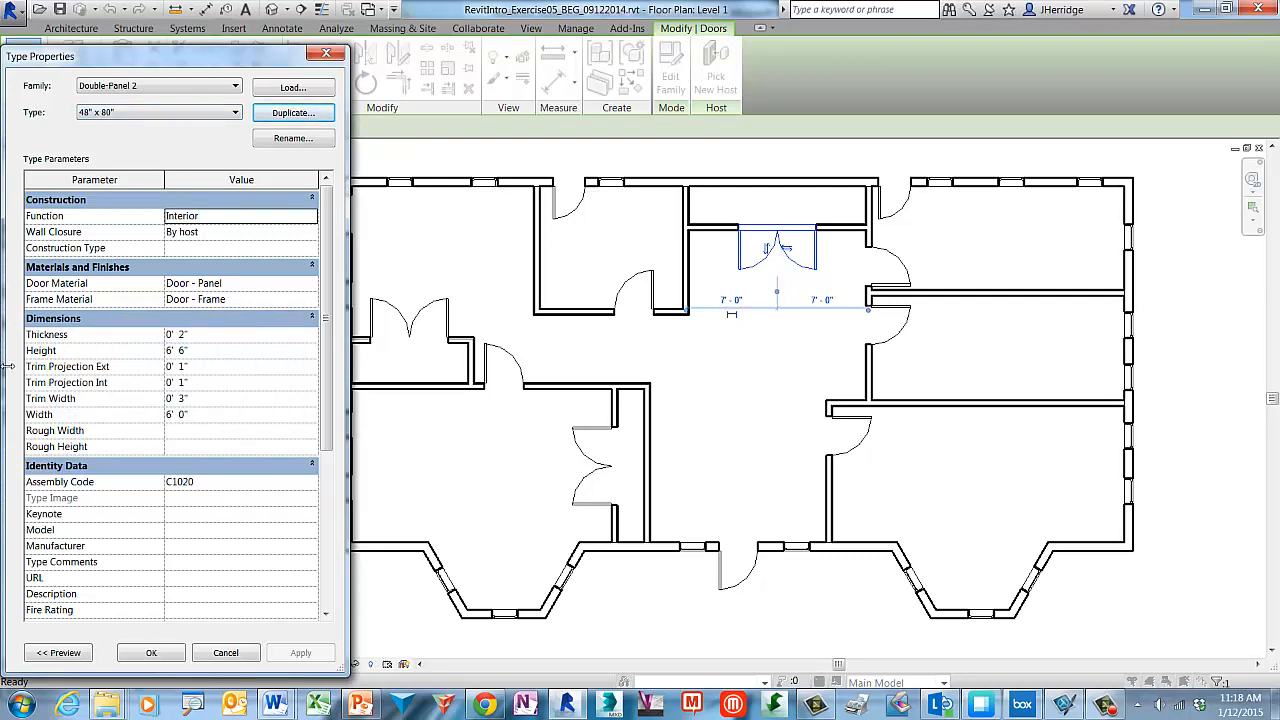
- Set the new door type's height to 6' 8" and width to 4' 0", and apply it to the selected door
{"action": "left_click", "coordinate": [189, 351]}
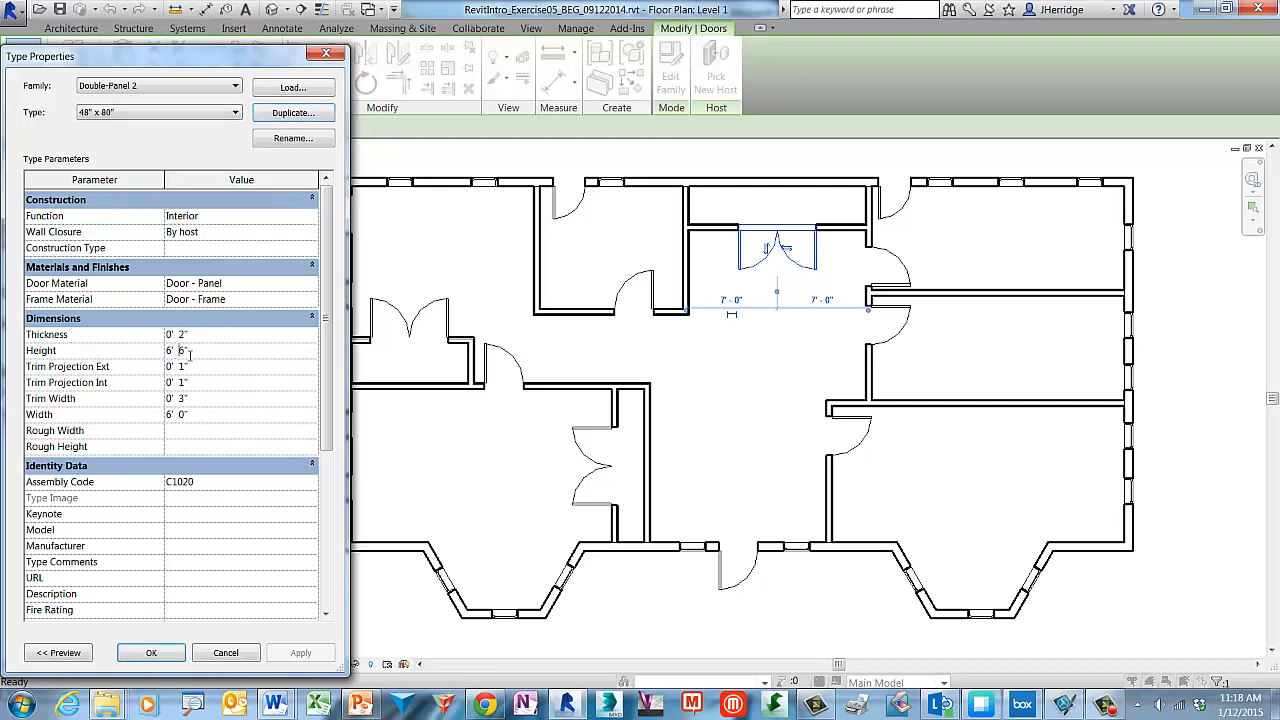
{"action": "key", "text": "BackSpace"}
{"action": "key", "text": "BackSpace"}
{"action": "type", "text": "8"}
{"action": "left_click", "coordinate": [177, 420]}
{"action": "key", "text": "Delete"}
{"action": "key", "text": "Delete"}
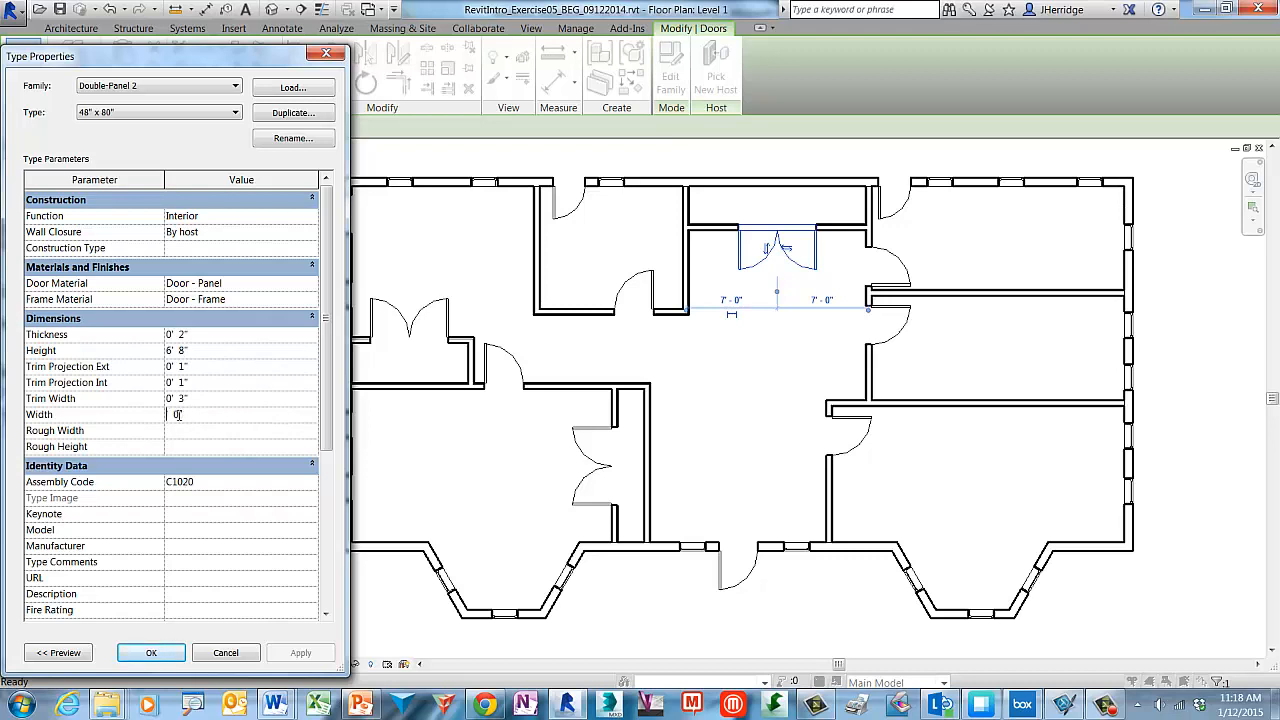
{"action": "type", "text": "4"}
{"action": "left_click", "coordinate": [151, 653]}
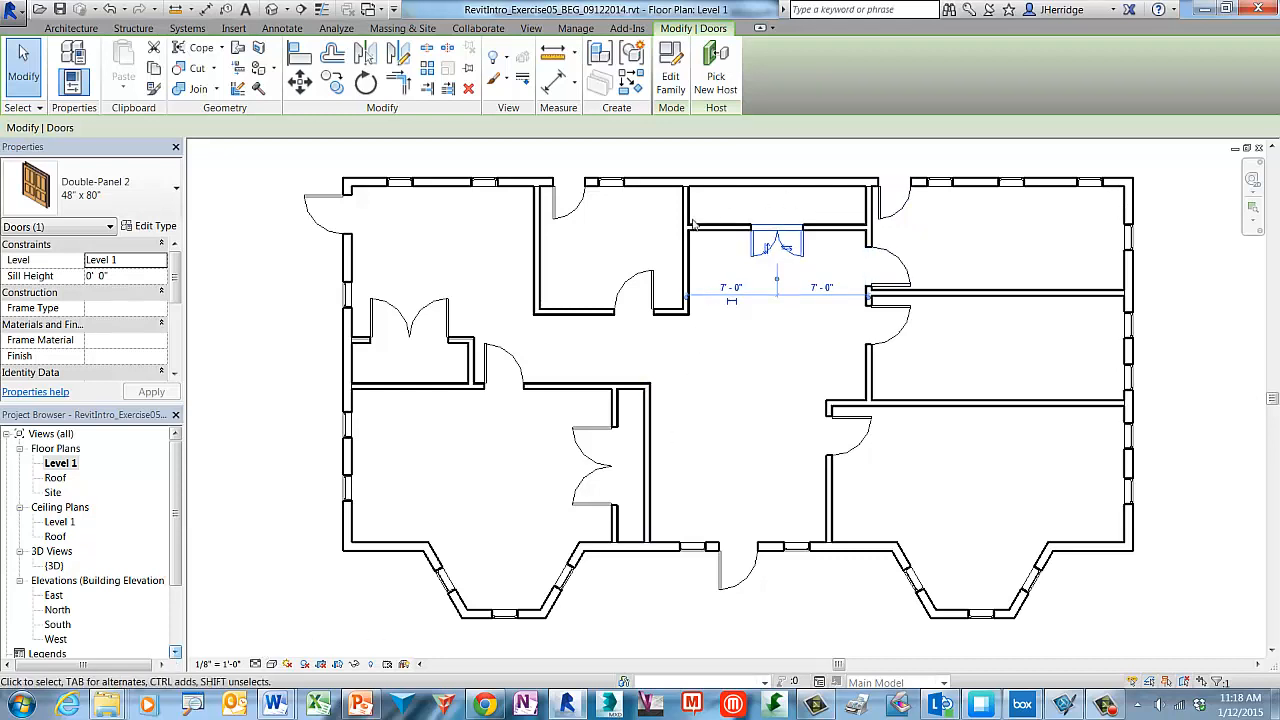
{"action": "left_click", "coordinate": [775, 345]}
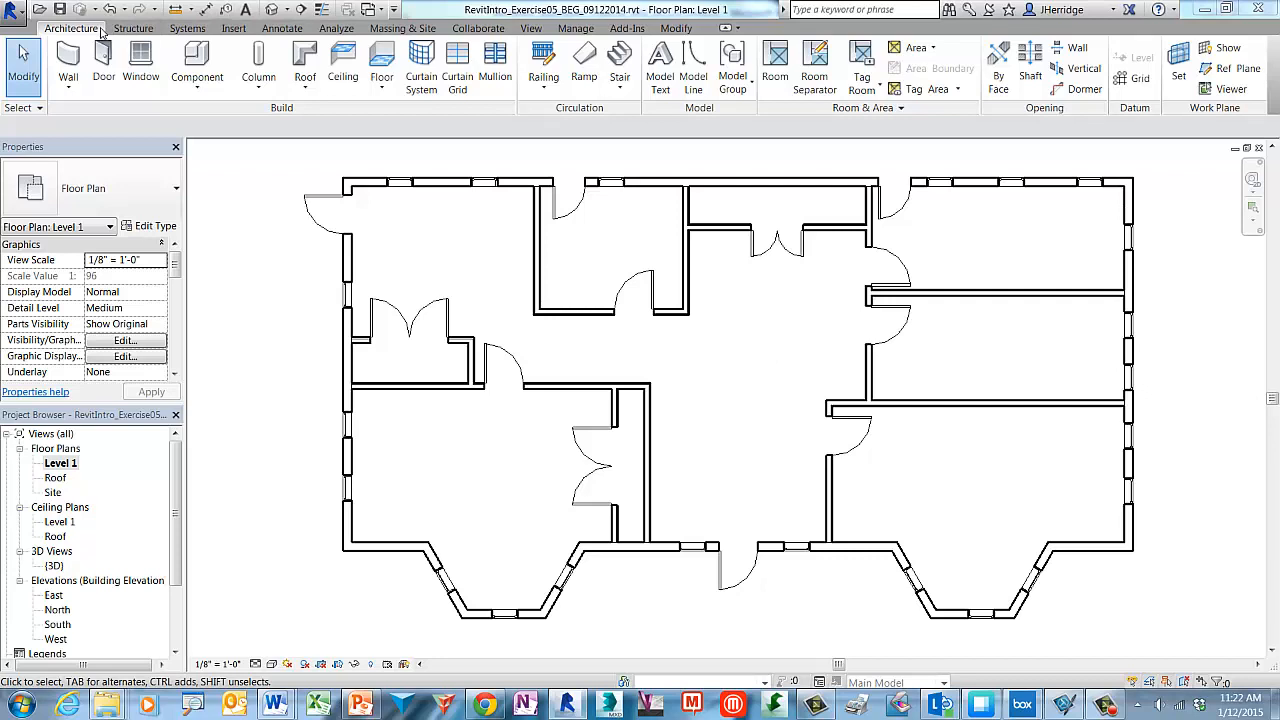
- Create an in-place component in the Generic Models category named Hall Clock
{"action": "left_click", "coordinate": [205, 98]}
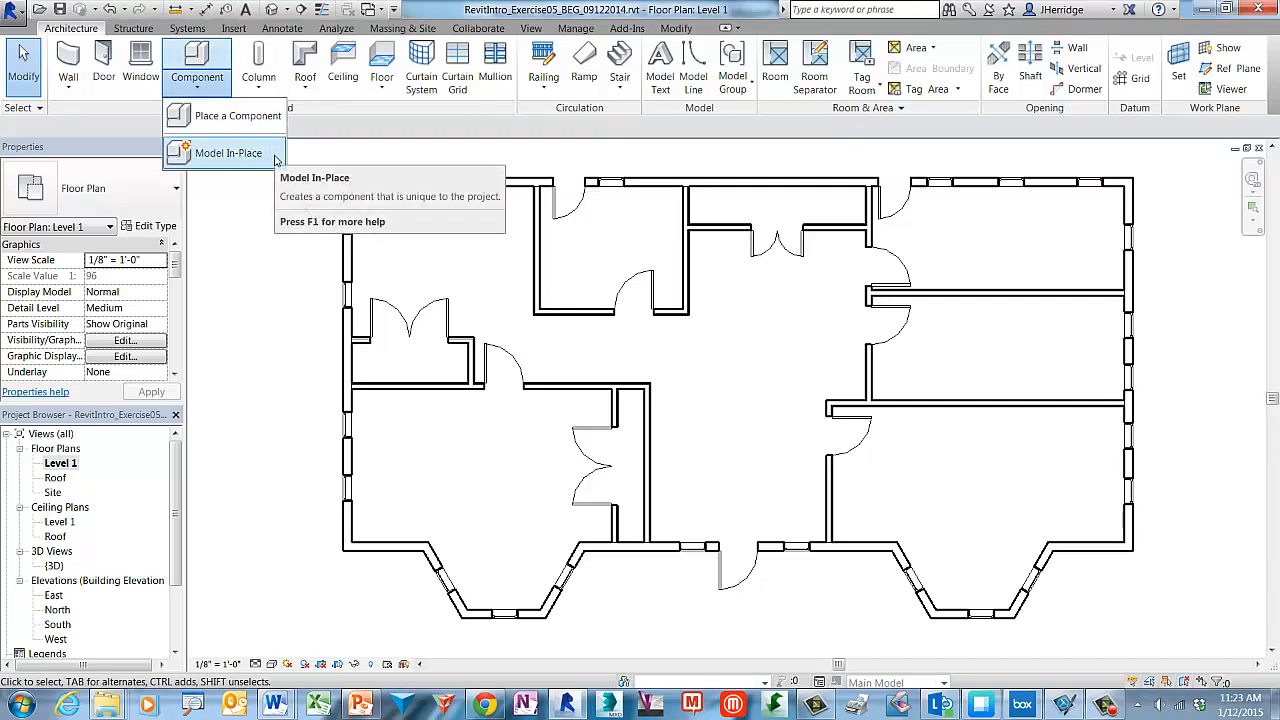
{"action": "left_click", "coordinate": [228, 153]}
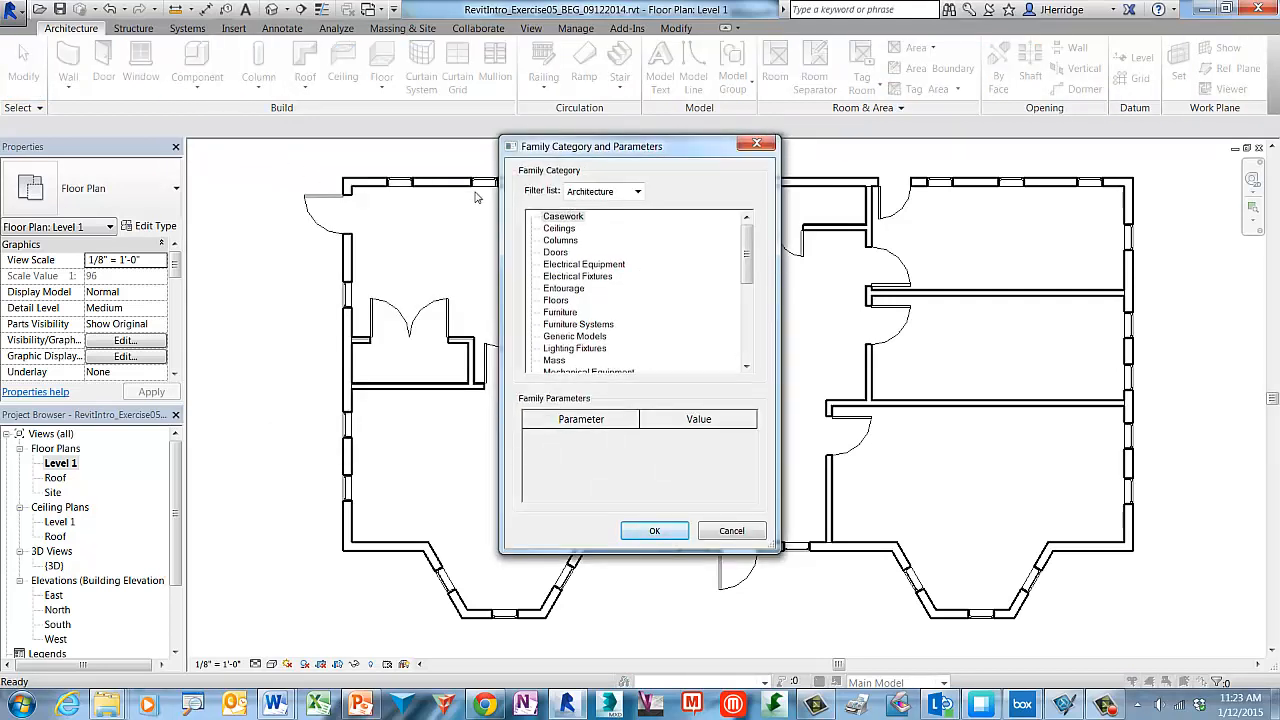
{"action": "left_click", "coordinate": [575, 336]}
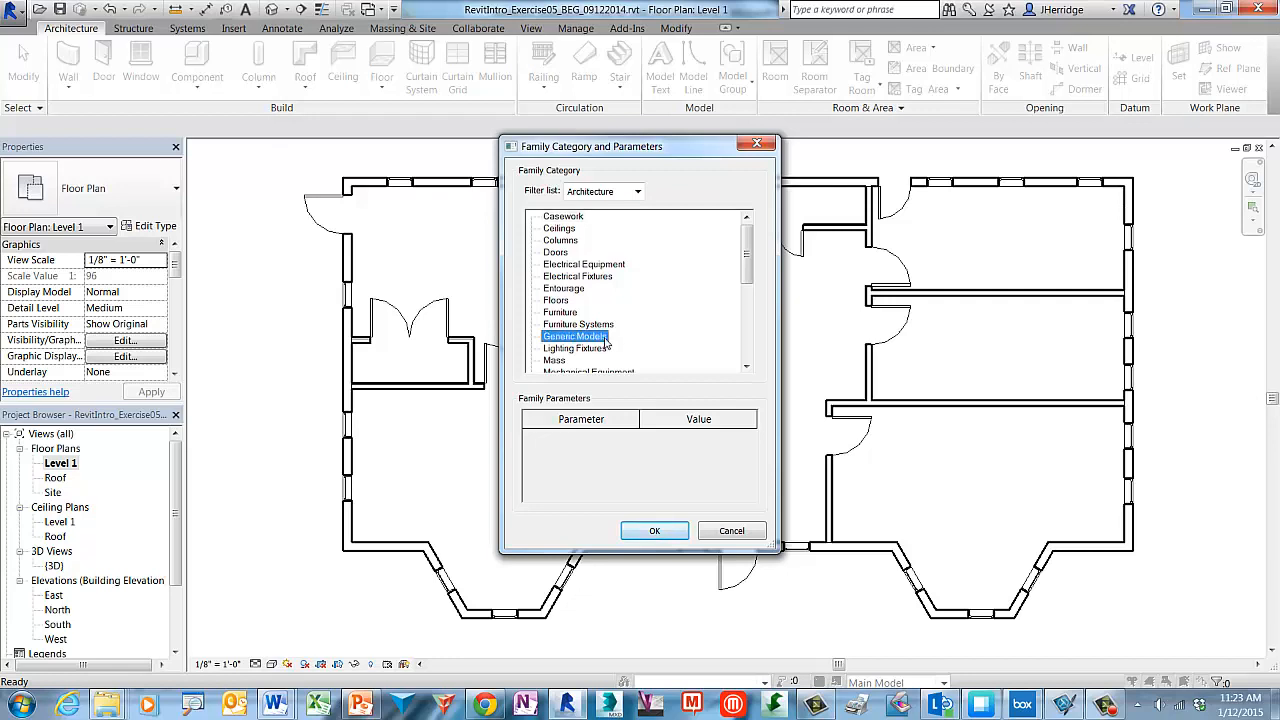
{"action": "left_click", "coordinate": [655, 531]}
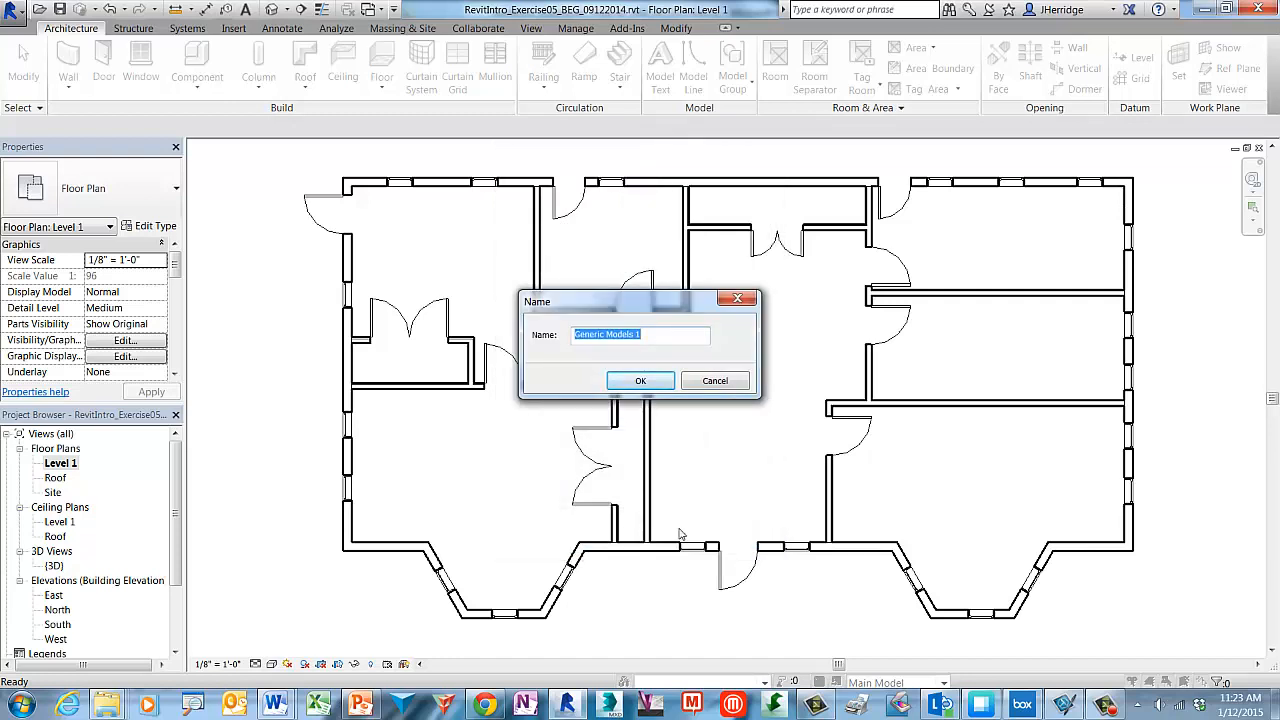
{"action": "type", "text": "Hall Clock"}
{"action": "left_click", "coordinate": [663, 384]}
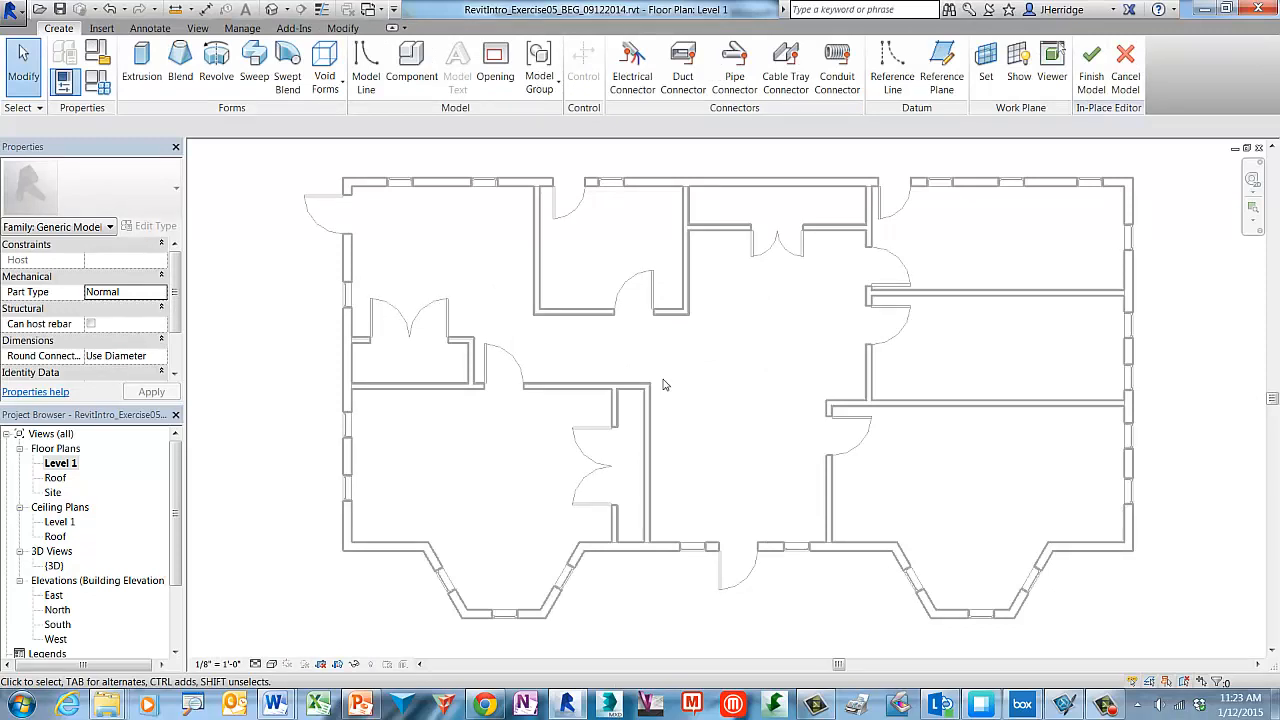
- Extrude a 1'-0" by 1'-4" rectangle to a depth of 6" in the hall, near the wall between the right-hand rooms' doors
{"action": "left_click", "coordinate": [148, 64]}
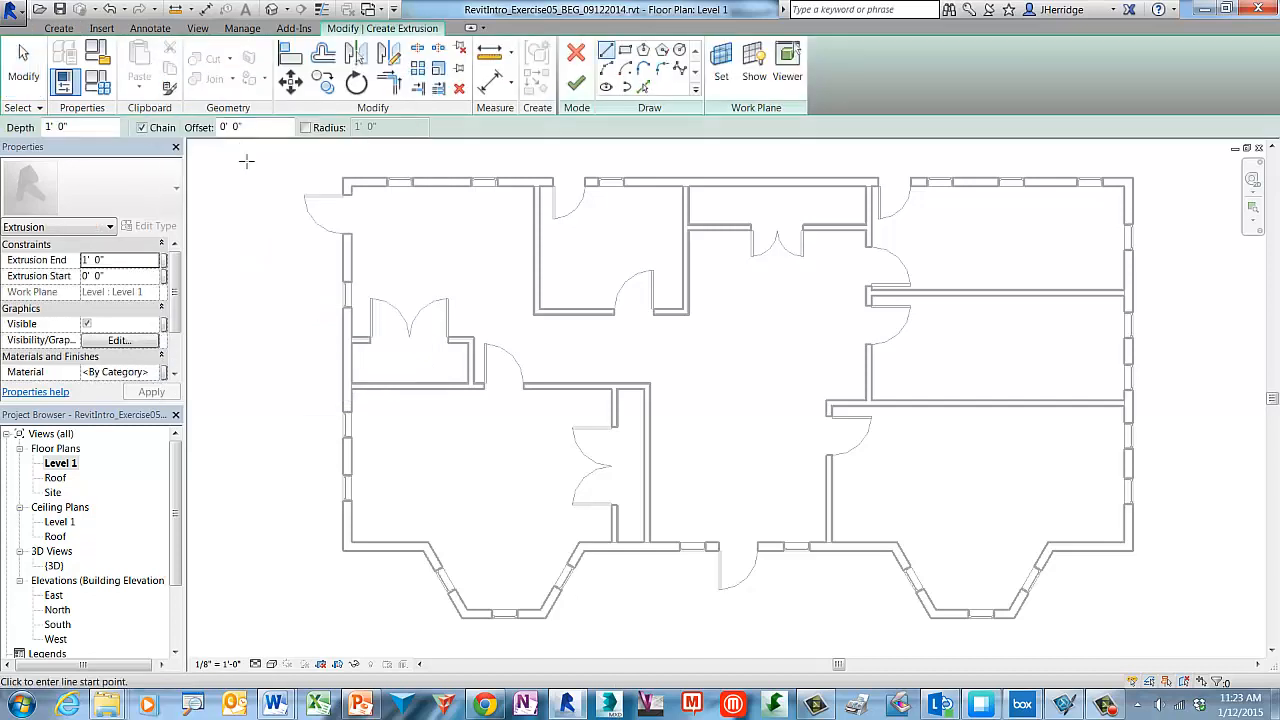
{"action": "left_click", "coordinate": [48, 127]}
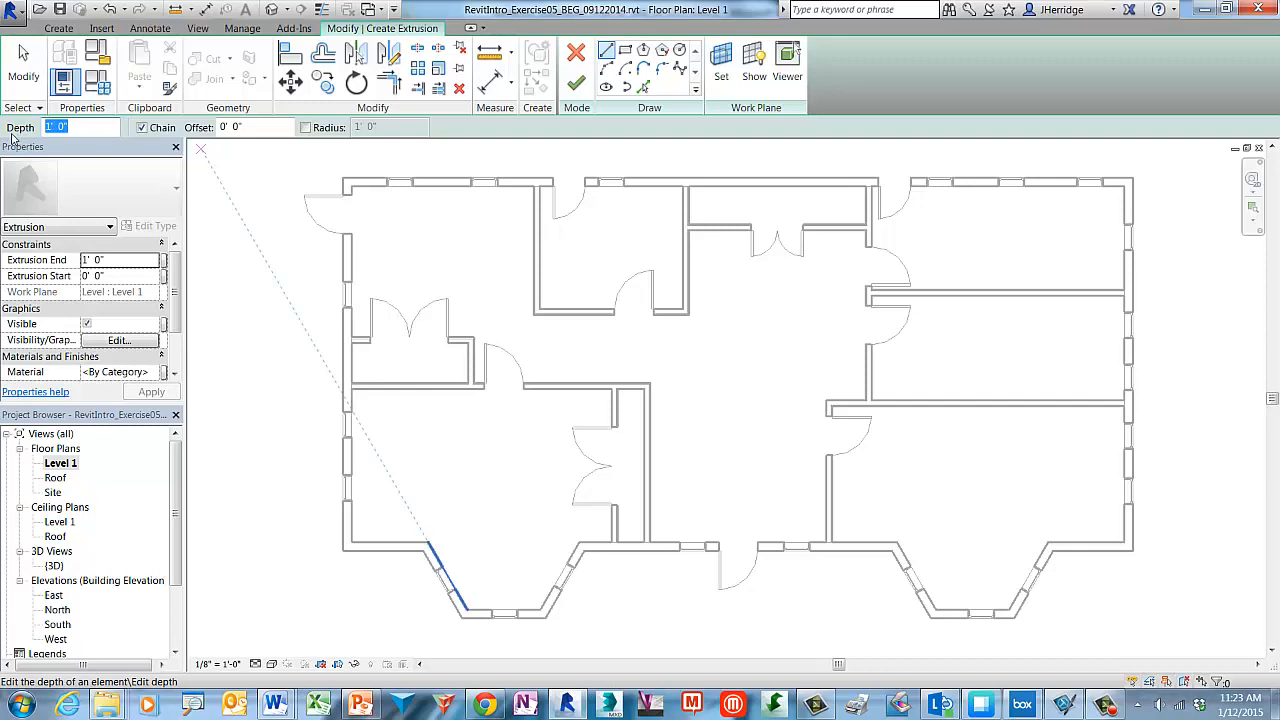
{"action": "type", "text": "6\""}
{"action": "key", "text": "Return"}
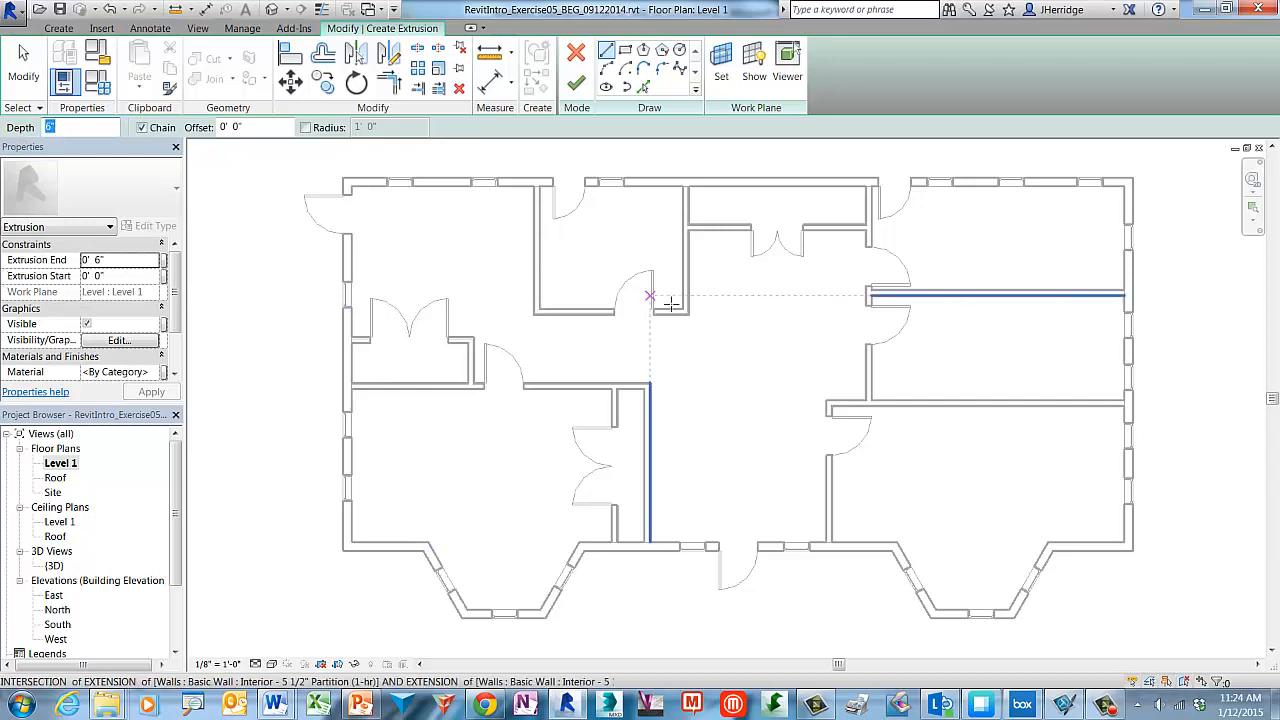
{"action": "left_click", "coordinate": [627, 52]}
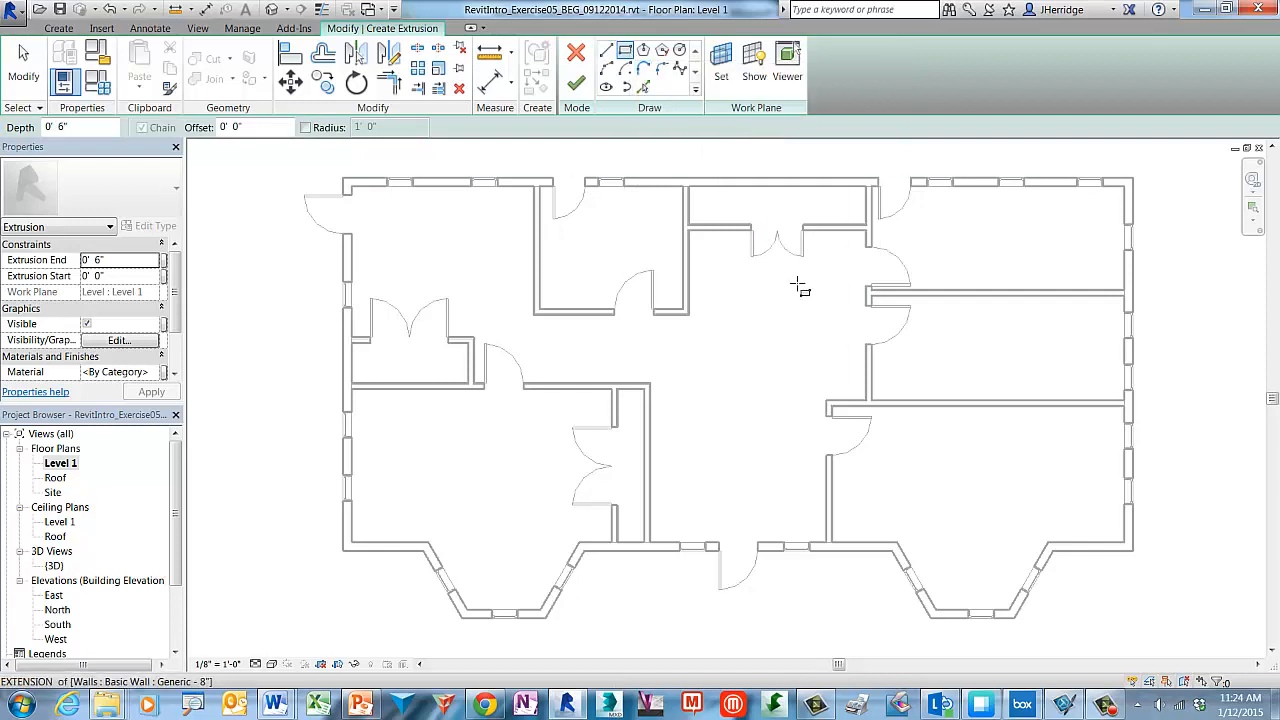
{"action": "scroll", "coordinate": [846, 366], "scroll_direction": "up", "scroll_amount": 2}
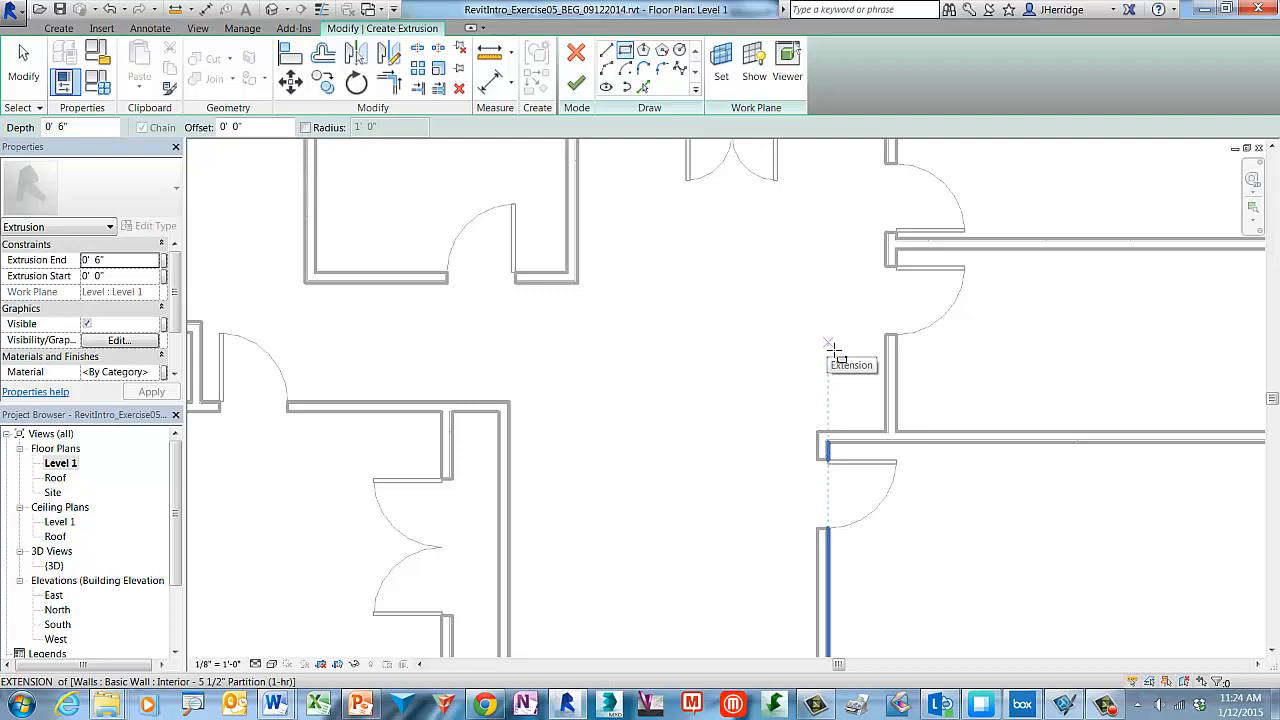
{"action": "left_click", "coordinate": [828, 345]}
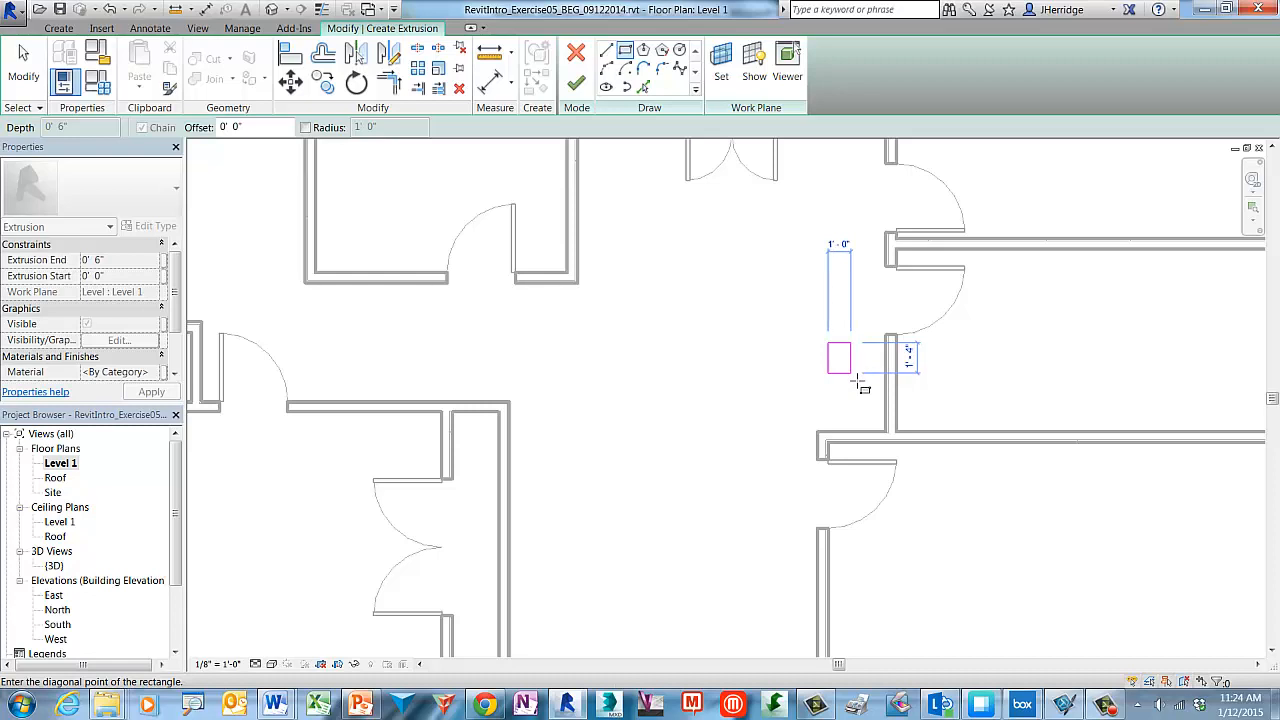
{"action": "left_click", "coordinate": [851, 373]}
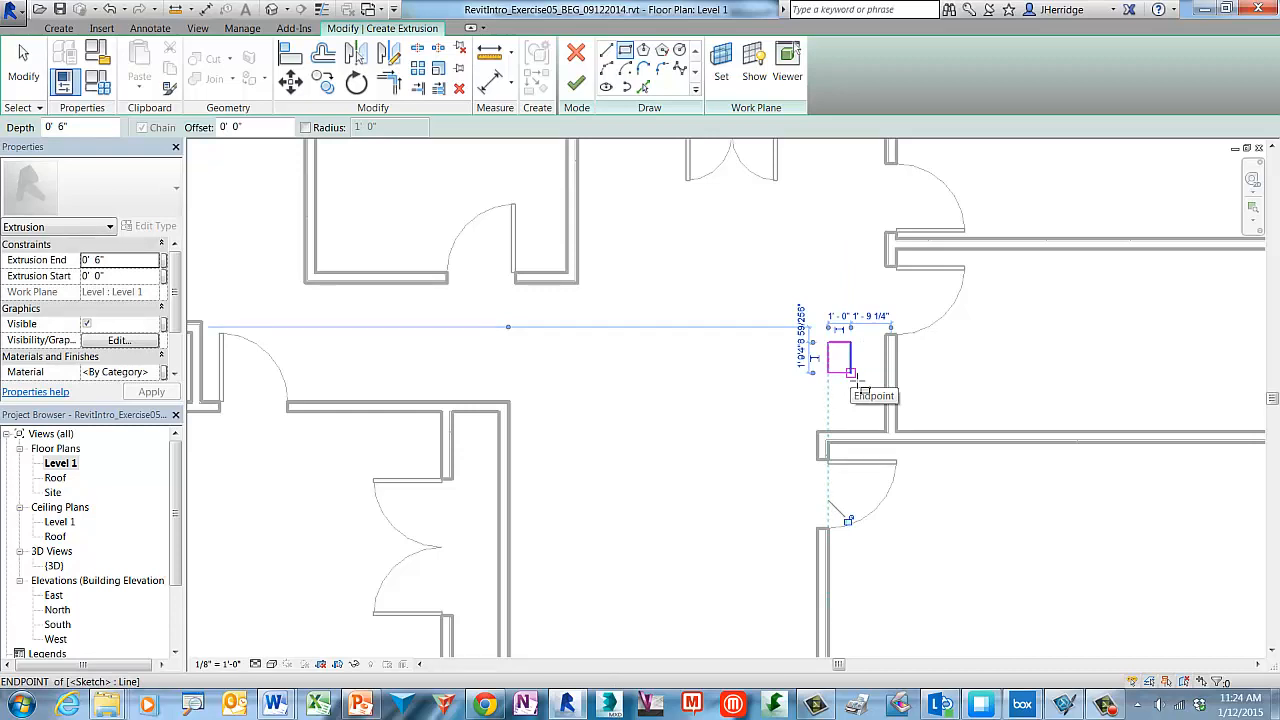
{"action": "left_click", "coordinate": [850, 372]}
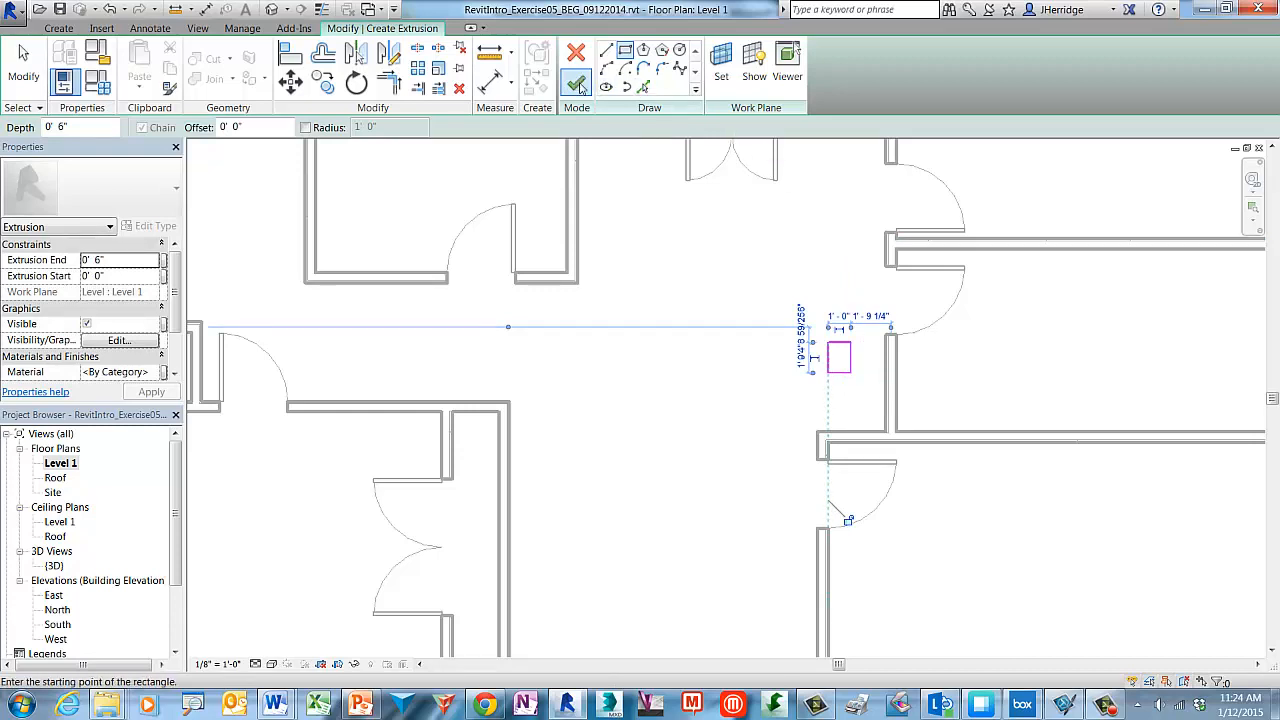
{"action": "left_click", "coordinate": [577, 84]}
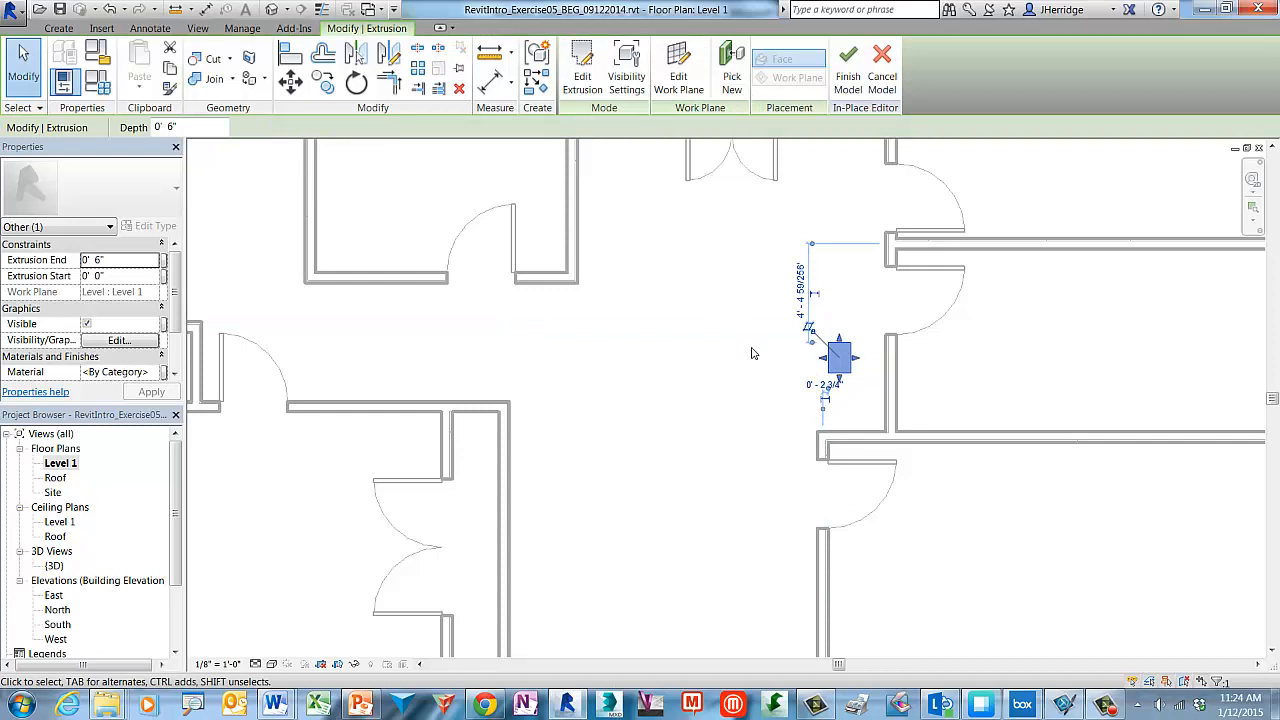
{"action": "key", "text": "Escape"}
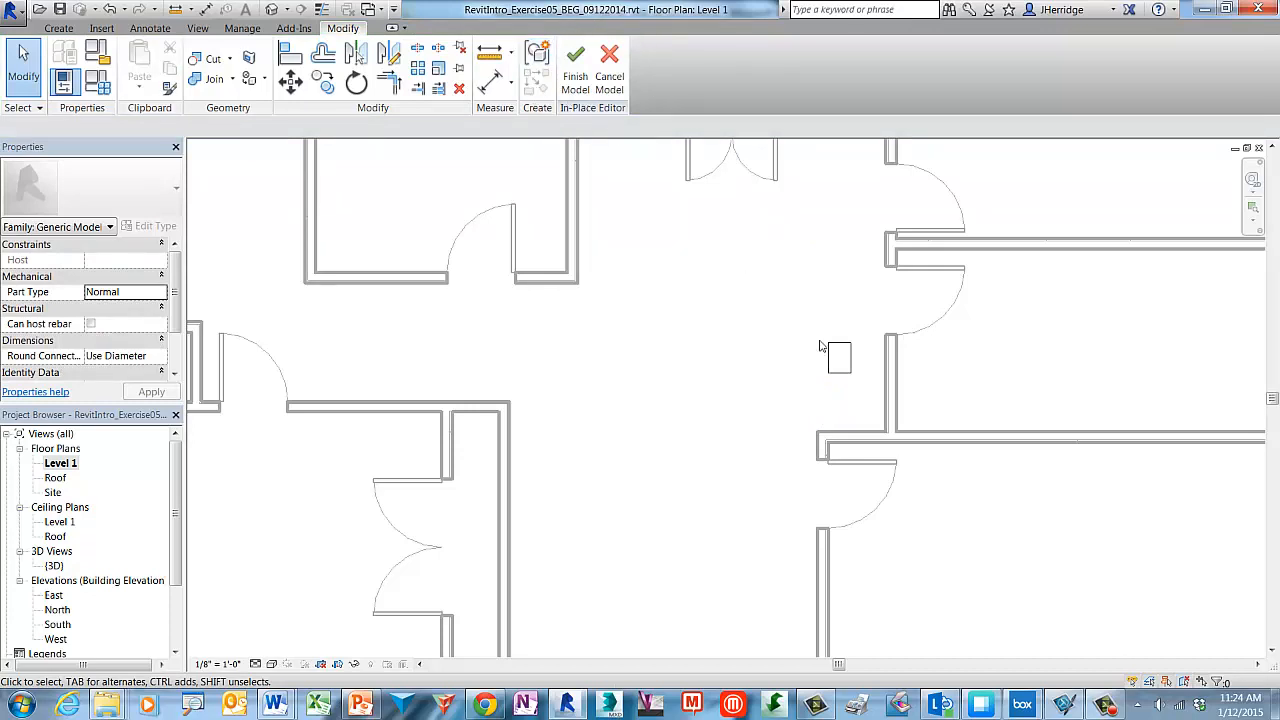
- Start a second extrusion with its start at 0' 6" and its end at 5' 6"
{"action": "left_click", "coordinate": [58, 29]}
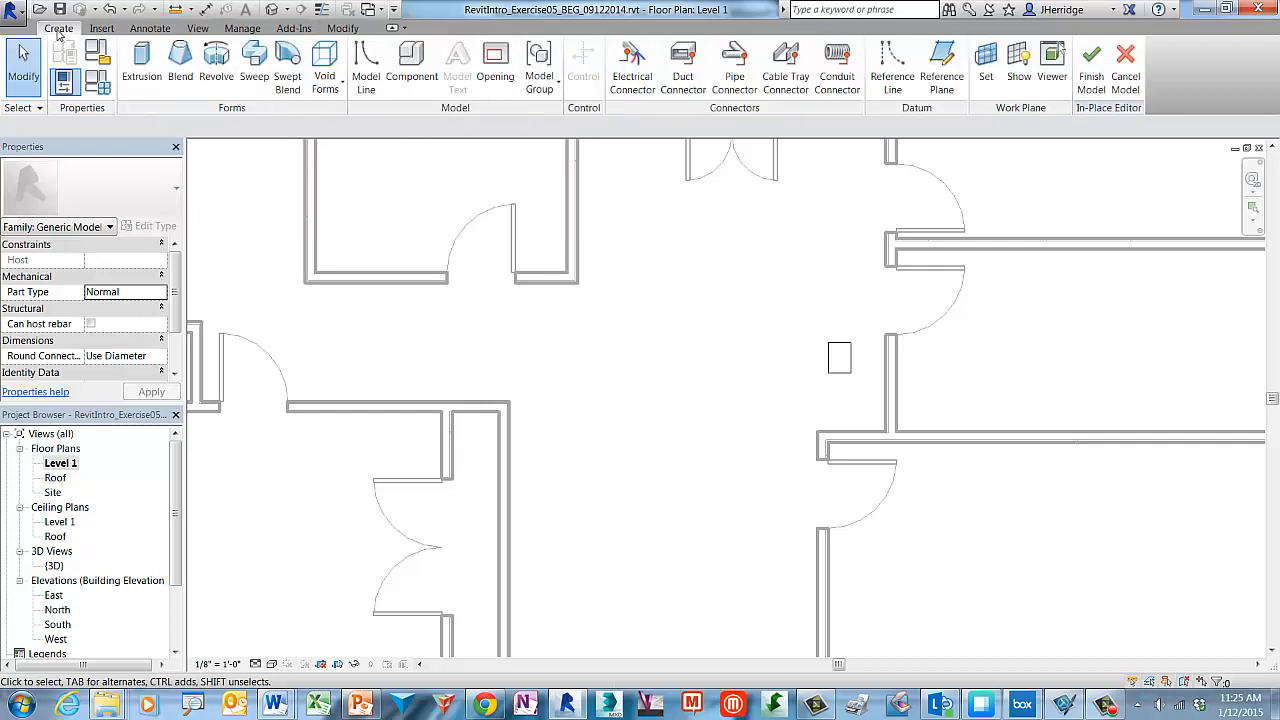
{"action": "left_click", "coordinate": [141, 62]}
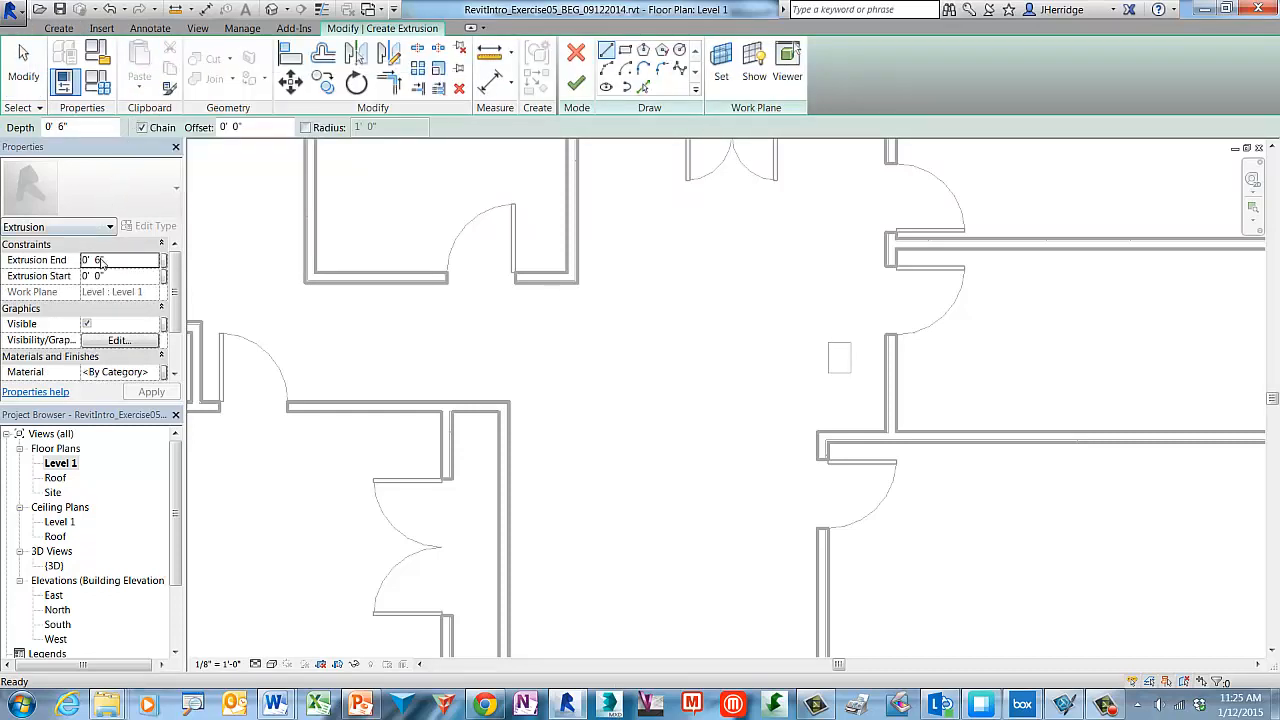
{"action": "double_click", "coordinate": [104, 279]}
{"action": "type", "text": "6"}
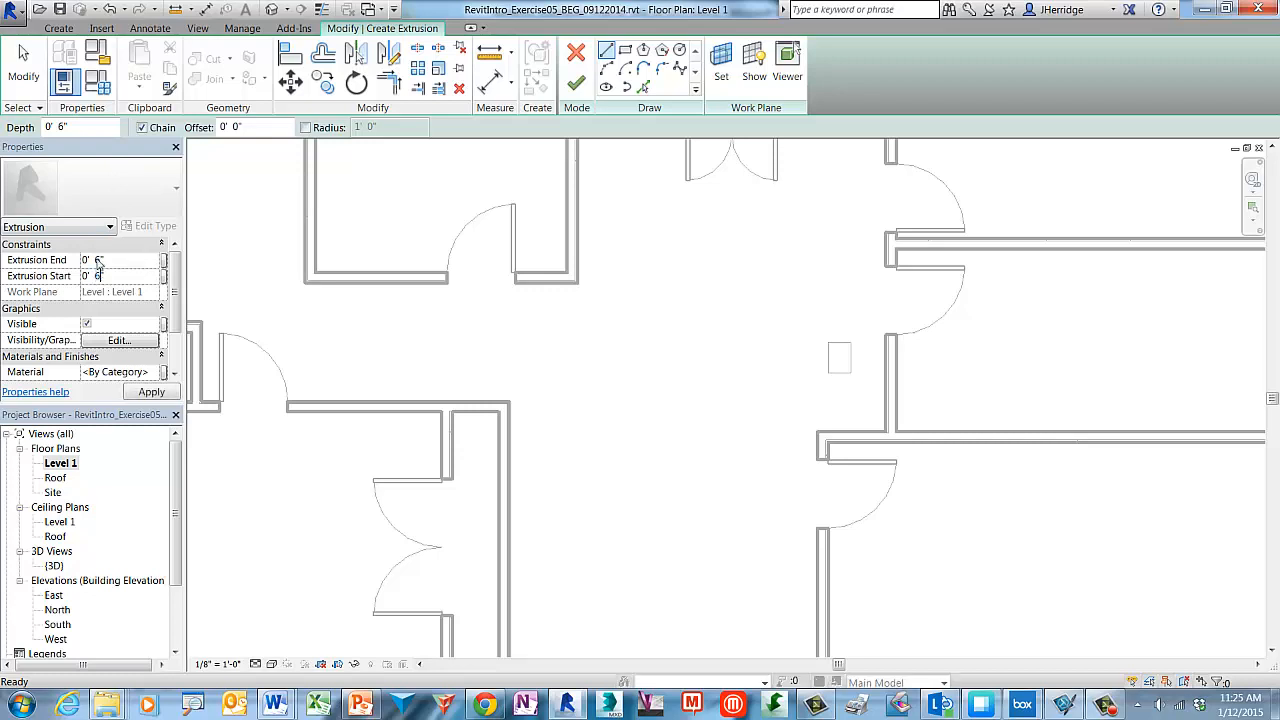
{"action": "double_click", "coordinate": [84, 260]}
{"action": "type", "text": "5"}
{"action": "left_click", "coordinate": [151, 392]}
{"action": "left_click", "coordinate": [151, 392]}
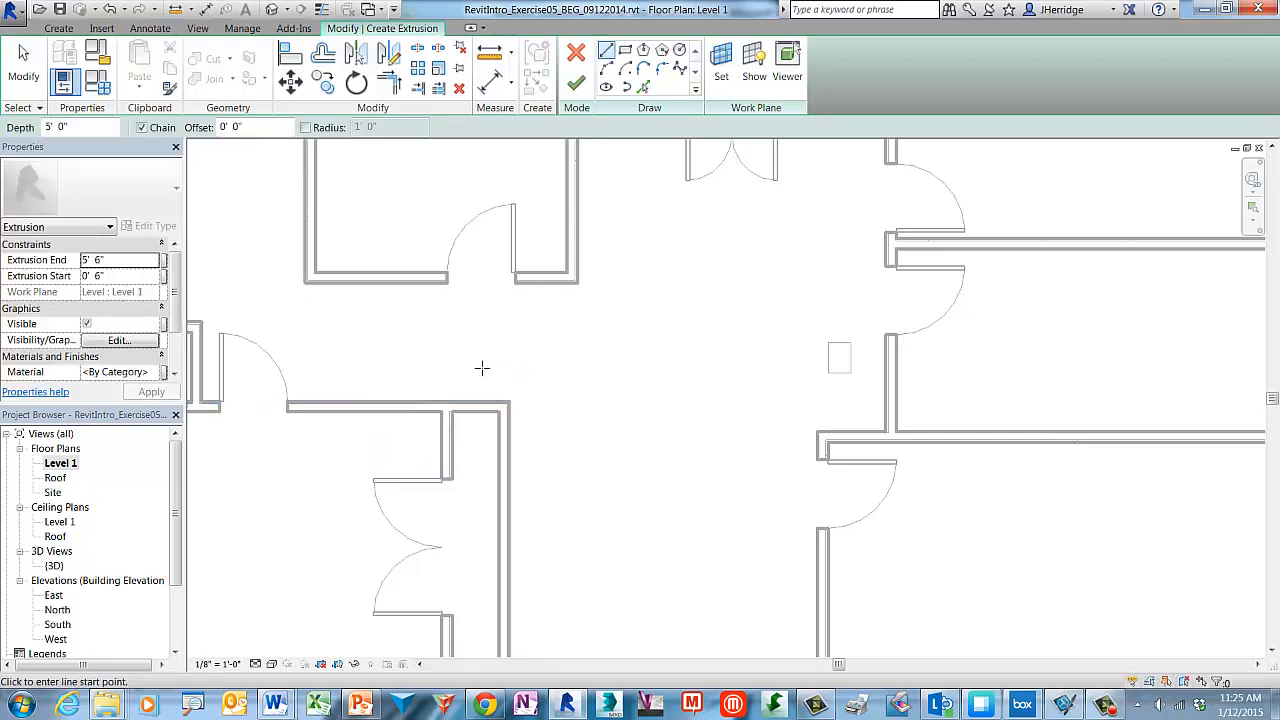
- Sketch a rectangle over the base outline with a -2" offset, complete the extrusion and finish the in-place model
{"action": "left_click", "coordinate": [627, 52]}
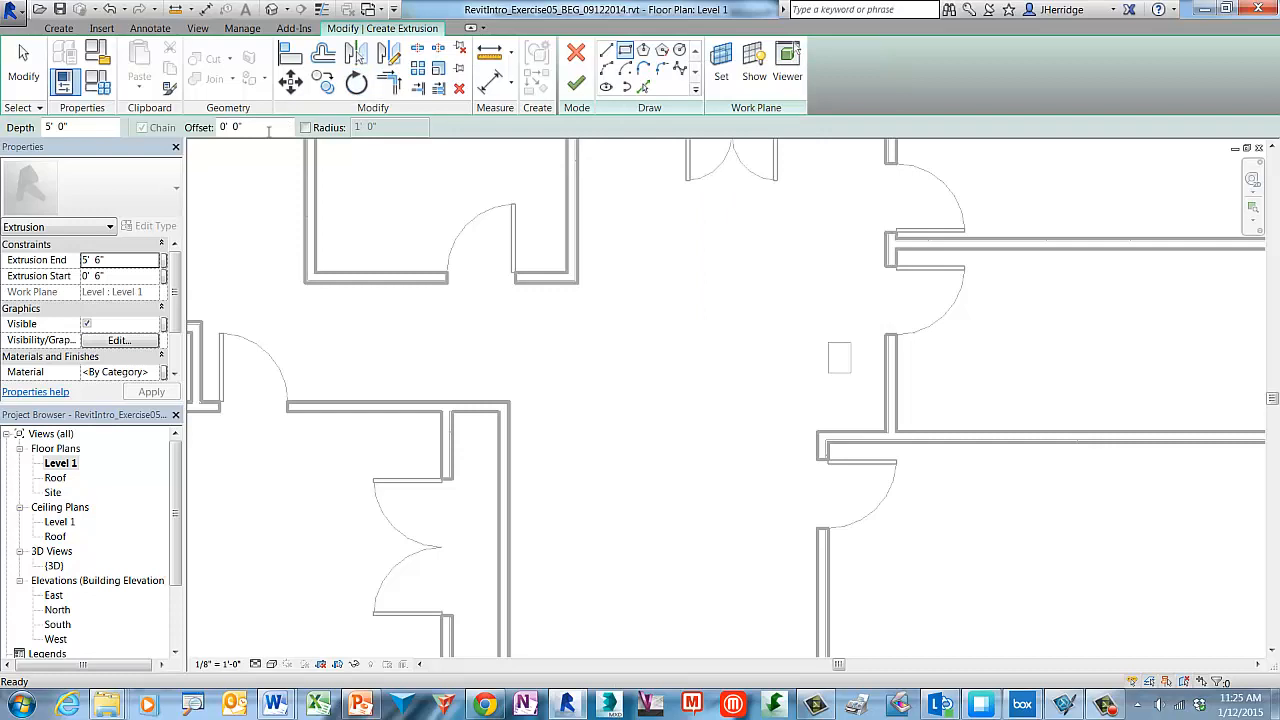
{"action": "left_click_drag", "start_coordinate": [238, 130], "coordinate": [210, 133]}
{"action": "type", "text": "-2'"}
{"action": "key", "text": "Return"}
{"action": "left_click", "coordinate": [829, 345]}
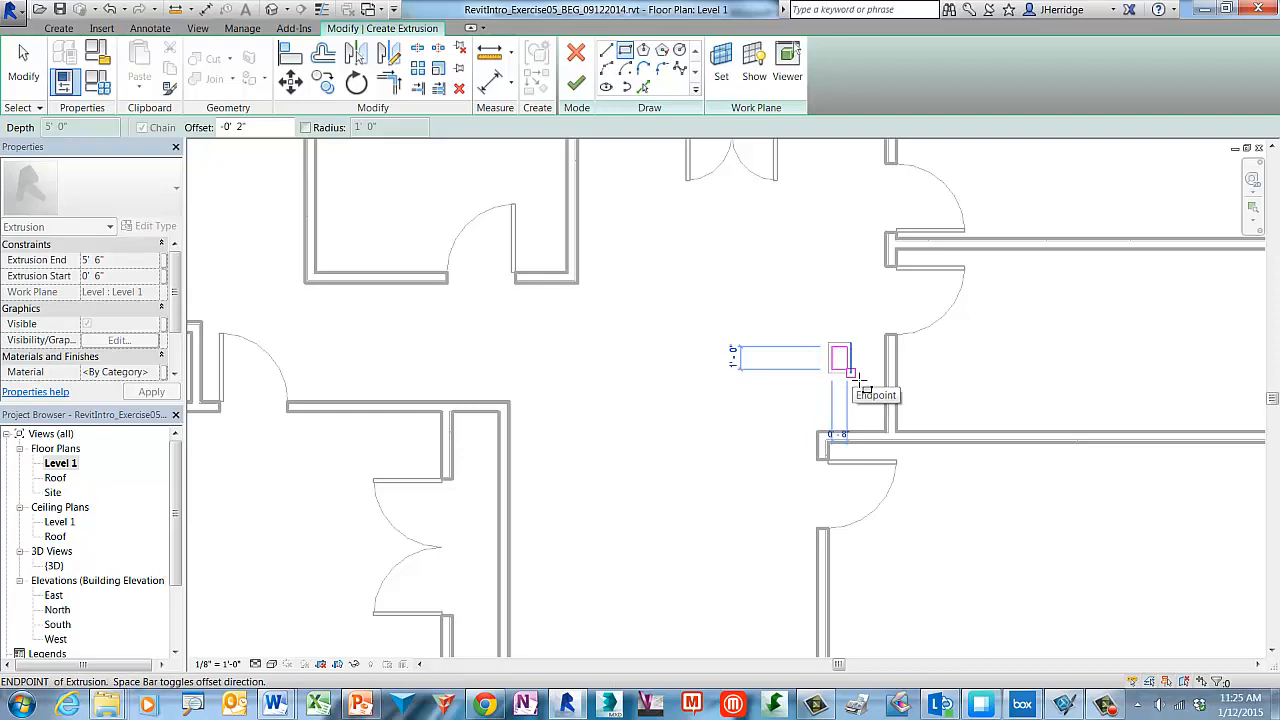
{"action": "key", "text": "Escape"}
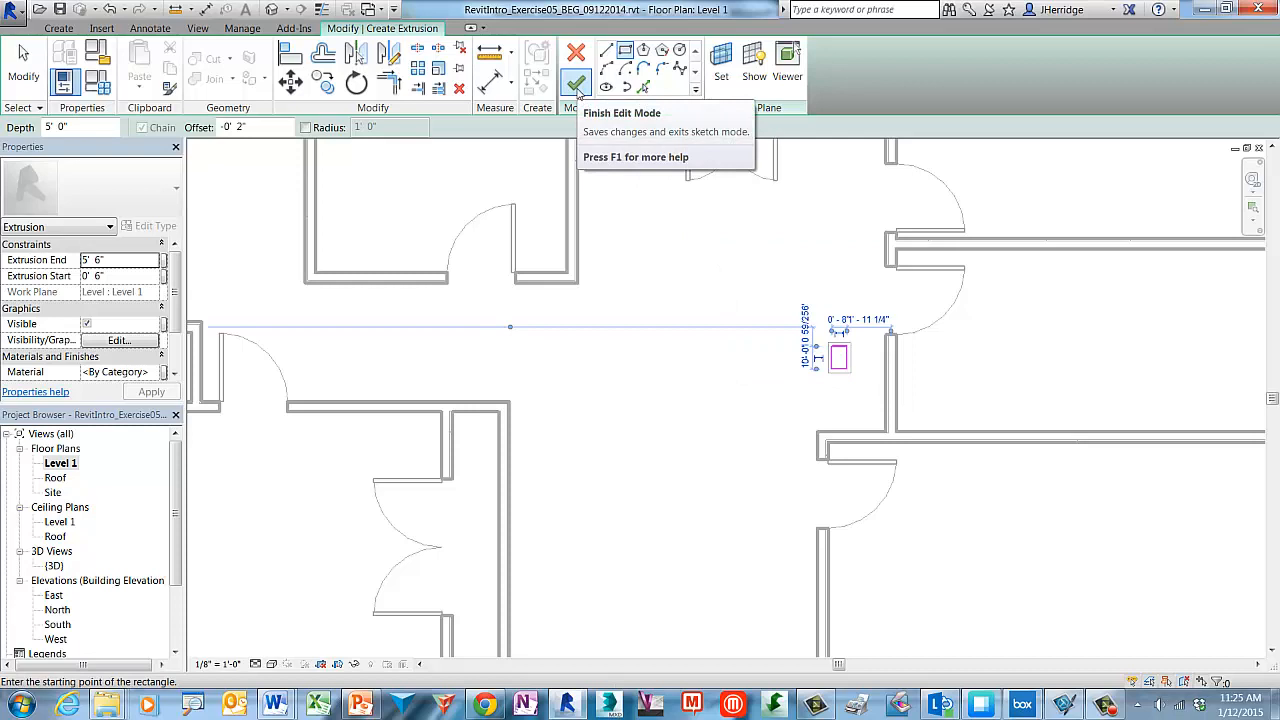
{"action": "left_click", "coordinate": [577, 90]}
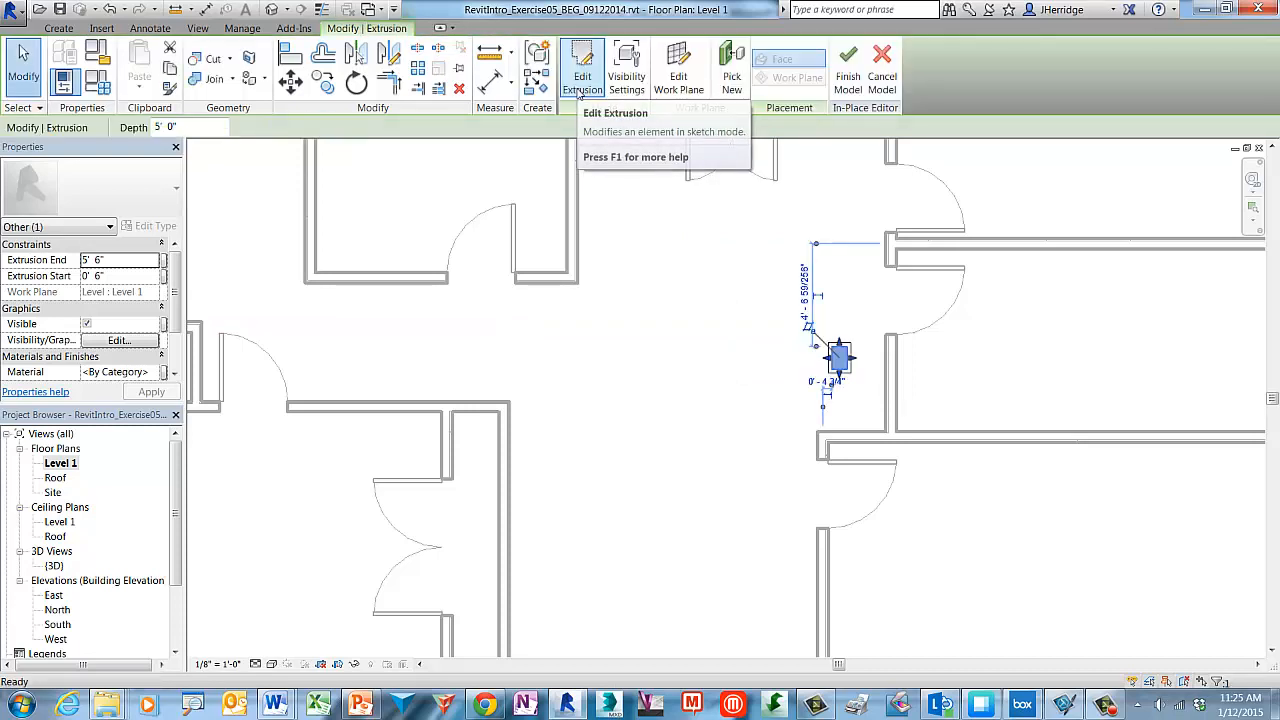
{"action": "left_click", "coordinate": [848, 62]}
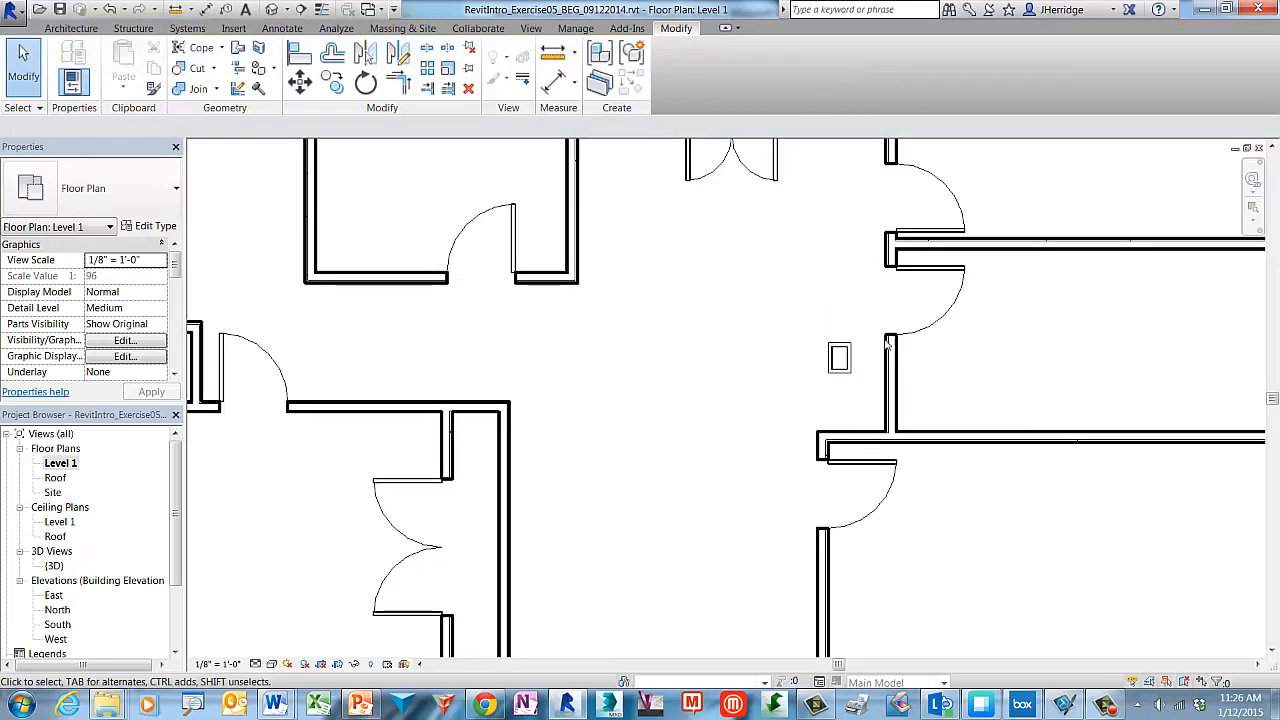
- Move the hall clock closer to the wall corner beside it and deselect it
{"action": "left_click", "coordinate": [841, 359]}
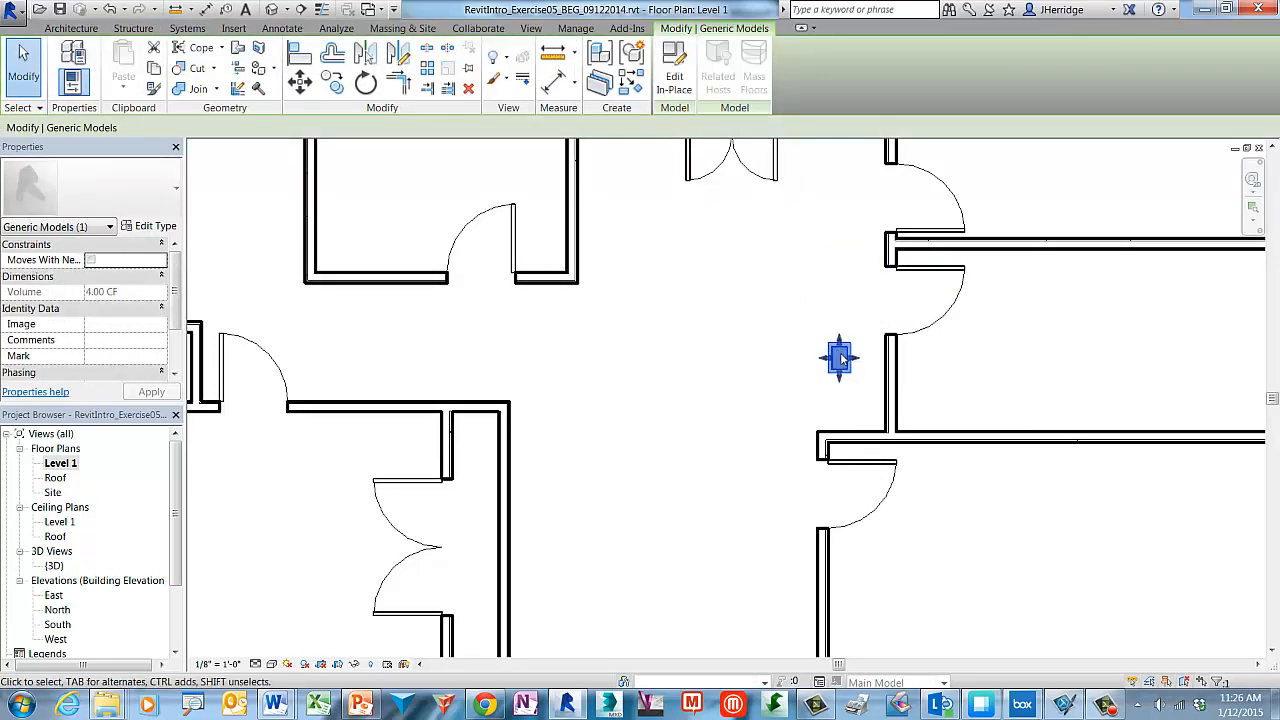
{"action": "key", "text": "Escape"}
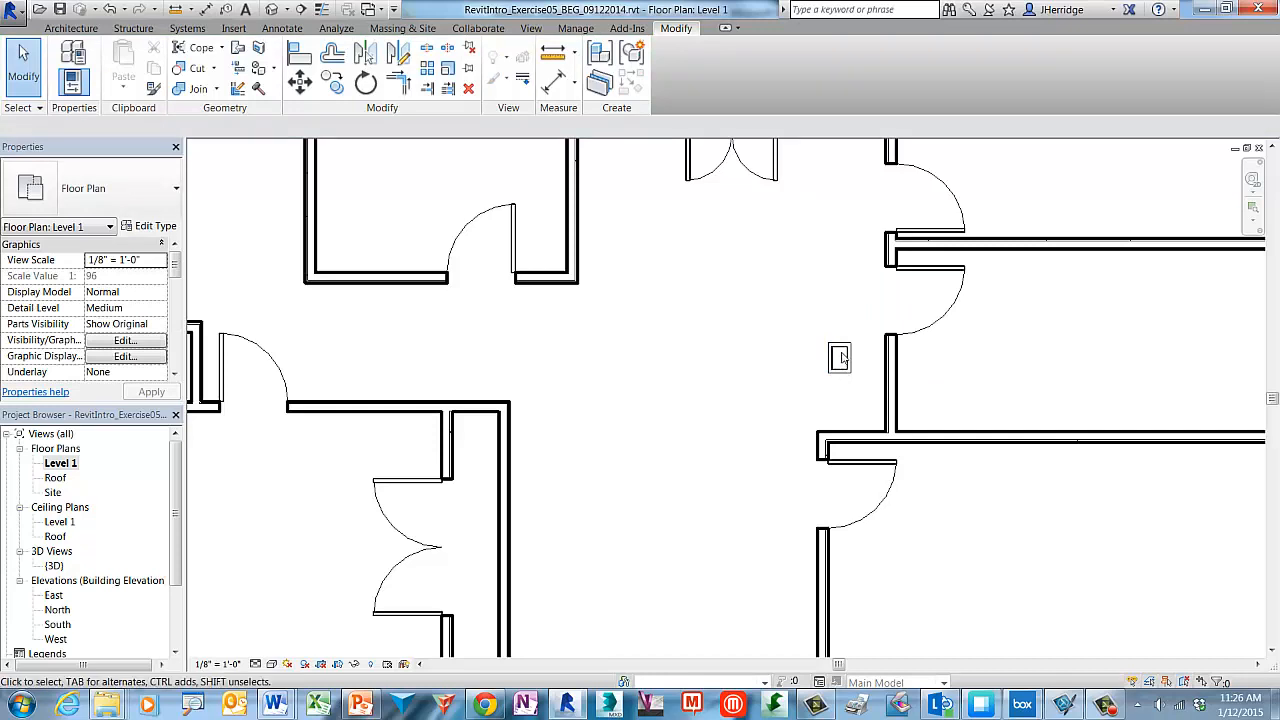
{"action": "left_click", "coordinate": [842, 362]}
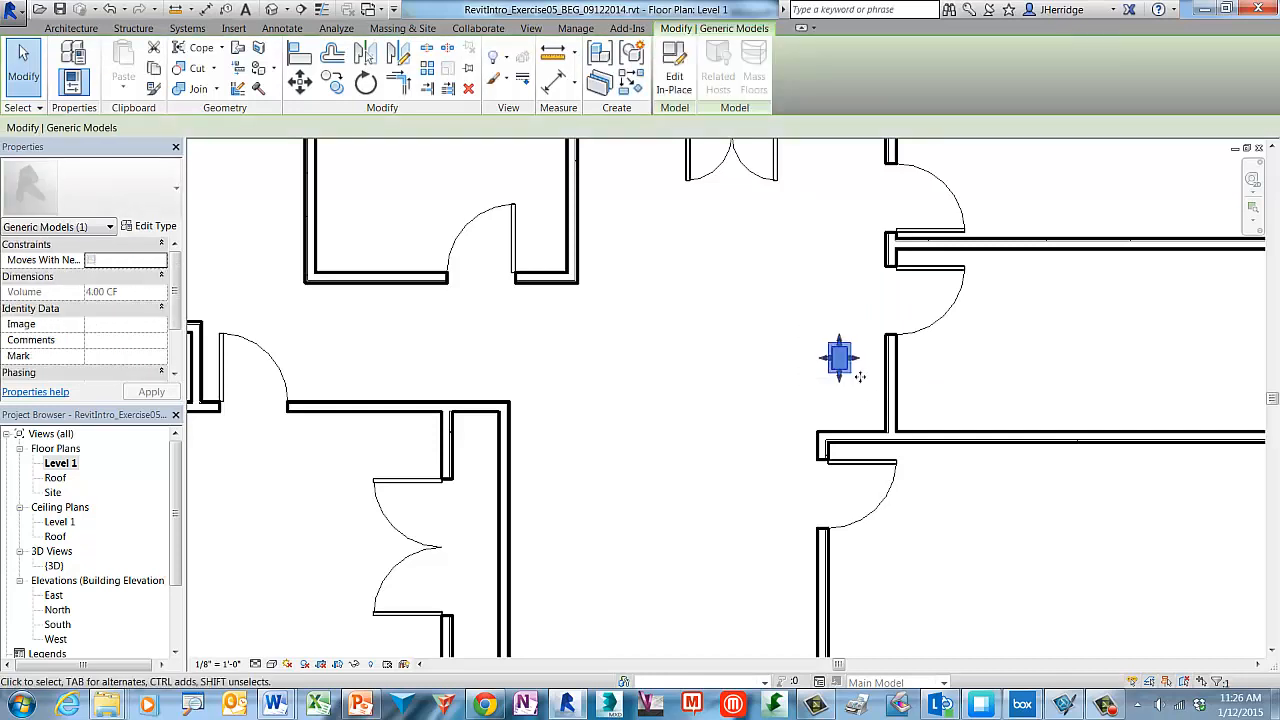
{"action": "left_click_drag", "start_coordinate": [855, 378], "coordinate": [852, 397]}
{"action": "left_click", "coordinate": [770, 405]}
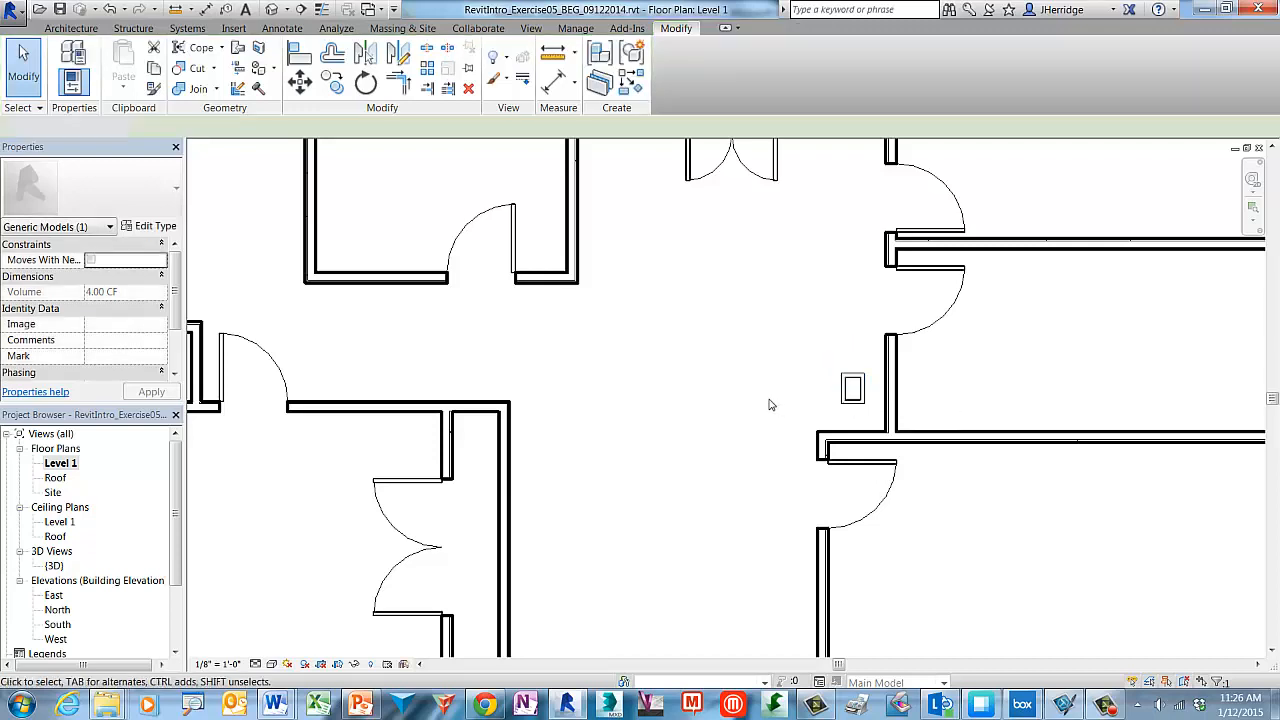